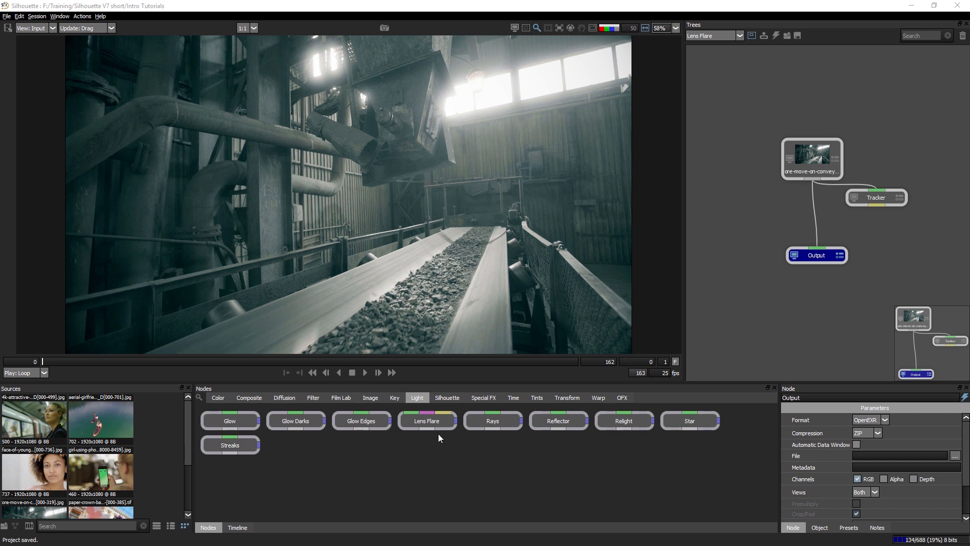
Insert a Lens Flare node between the conveyor source clip and the Output node
left_click_drag(428, 429, 822, 240)
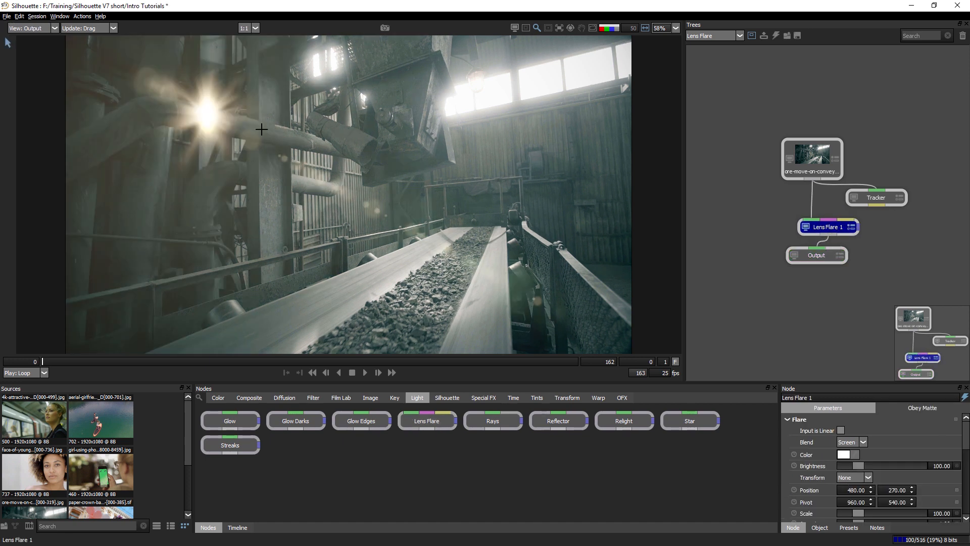
Try the flare's light source at several spots across the frame and nudge its pivot
left_click_drag(209, 115, 324, 206)
left_click_drag(379, 235, 606, 155)
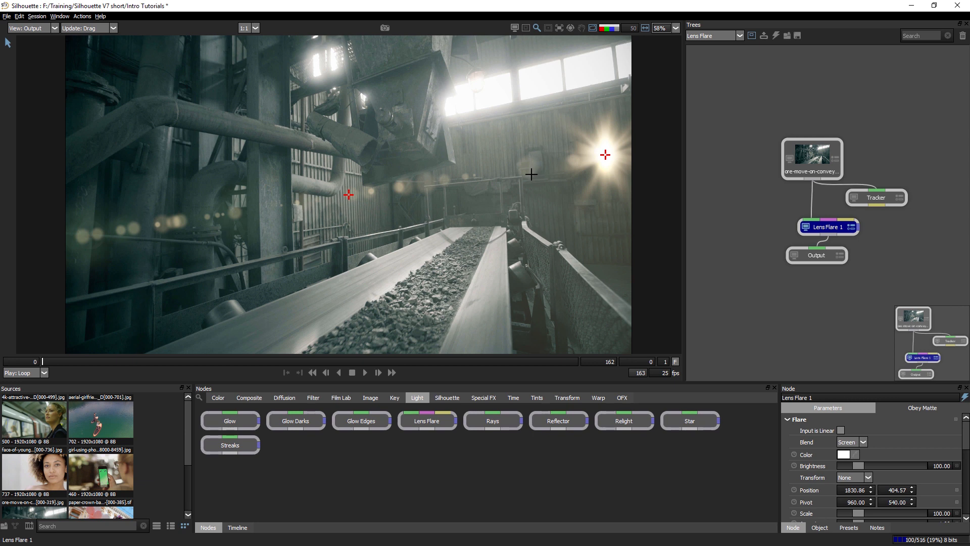
left_click_drag(587, 158, 268, 124)
left_click_drag(362, 119, 452, 123)
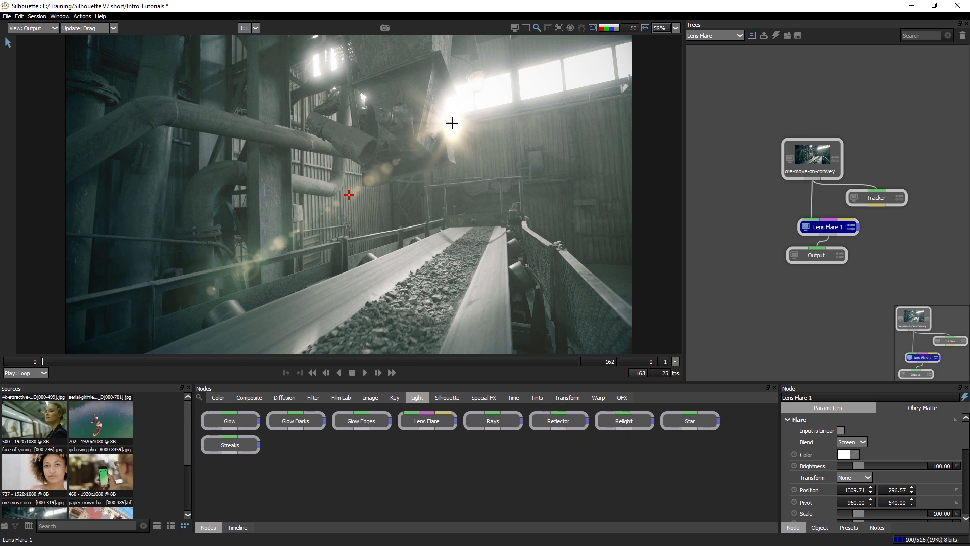
left_click_drag(537, 117, 527, 169)
mouse_move(347, 195)
left_mouse_down()
mouse_move(313, 231)
mouse_move(273, 172)
mouse_move(225, 156)
mouse_move(409, 175)
mouse_move(387, 189)
mouse_move(342, 187)
left_mouse_up()
left_click_drag(527, 168, 490, 138)
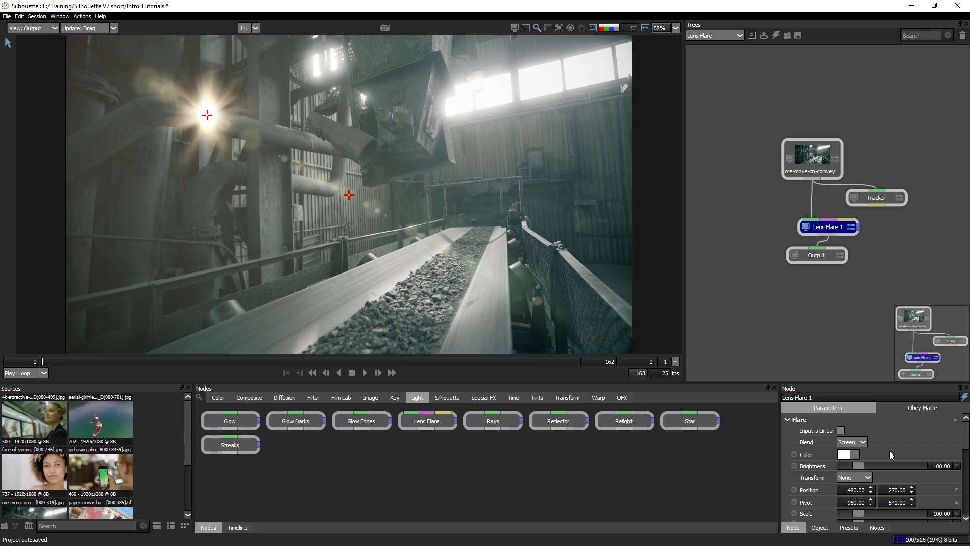
Show the lens flare presets, enlarge their display area and browse through the full collection
left_click(849, 527)
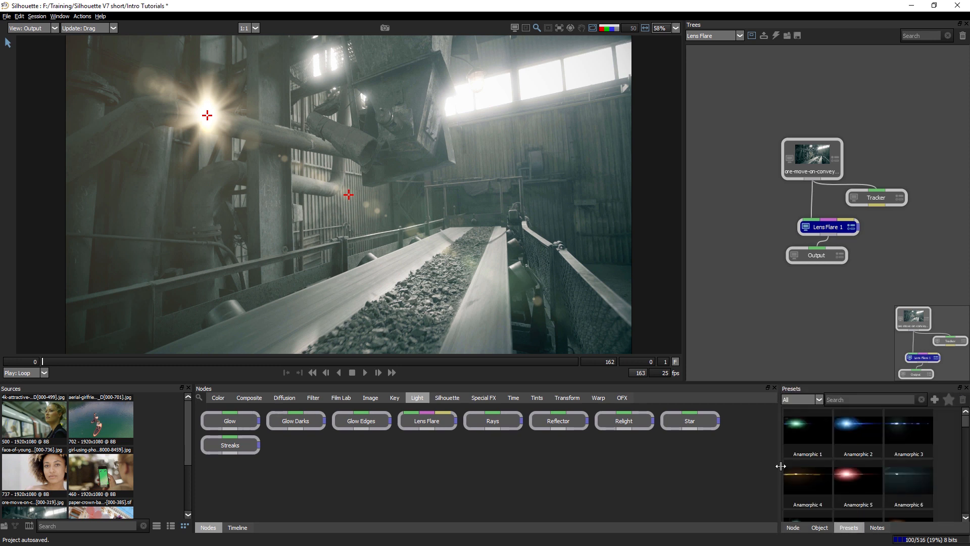
left_click_drag(781, 466, 516, 464)
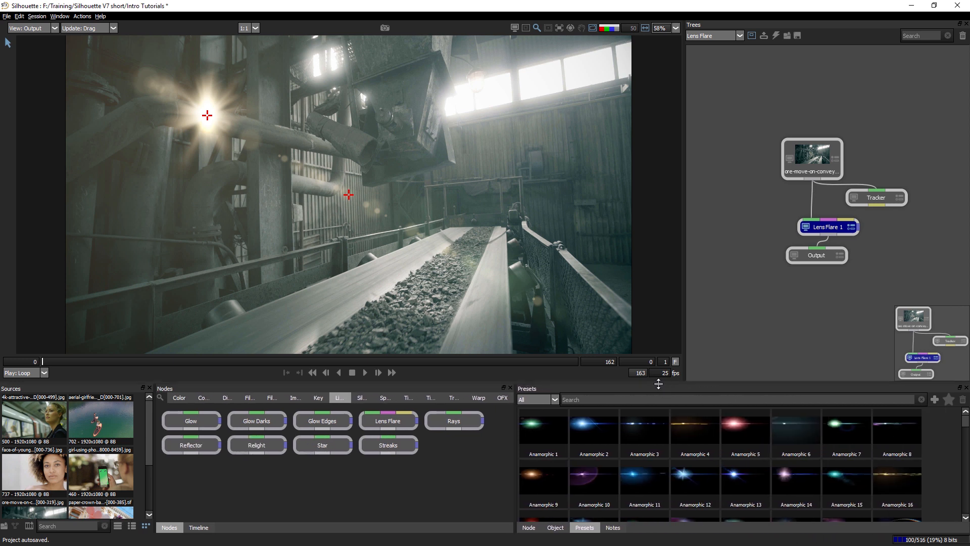
left_click_drag(657, 382, 657, 205)
left_click_drag(964, 258, 951, 506)
Browse the flare presets by category, going through Circular, Polygons, Star and Starburst
left_click(555, 223)
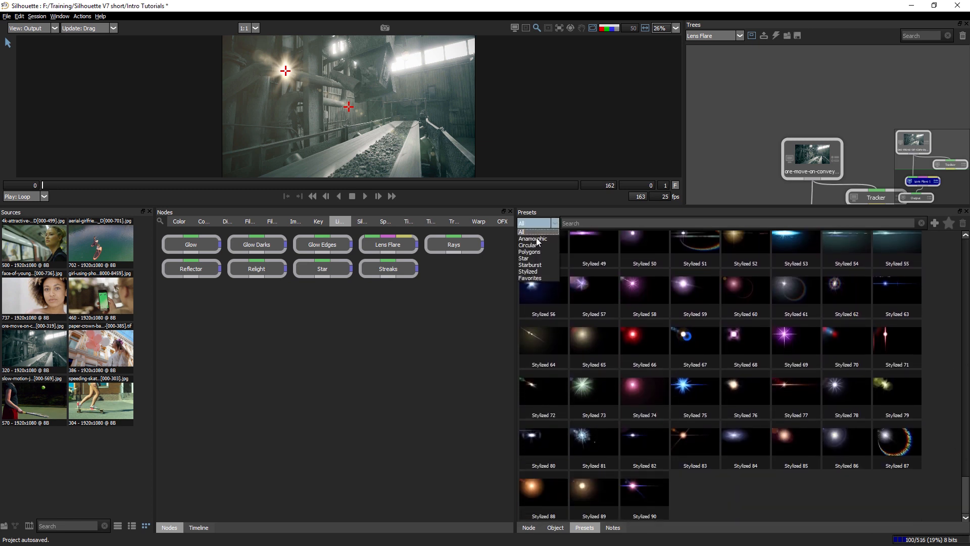
left_click(528, 245)
left_click(545, 223)
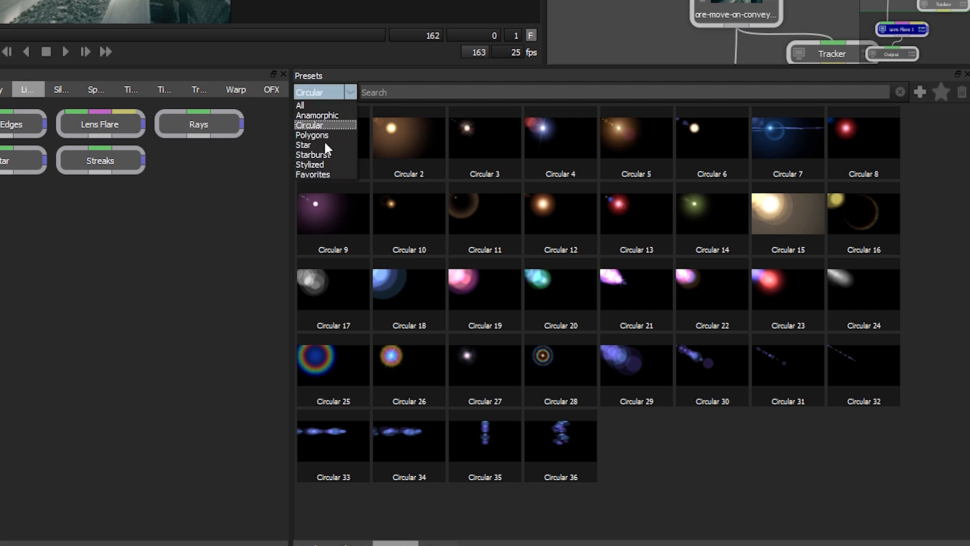
left_click(319, 135)
left_click(329, 92)
left_click(318, 145)
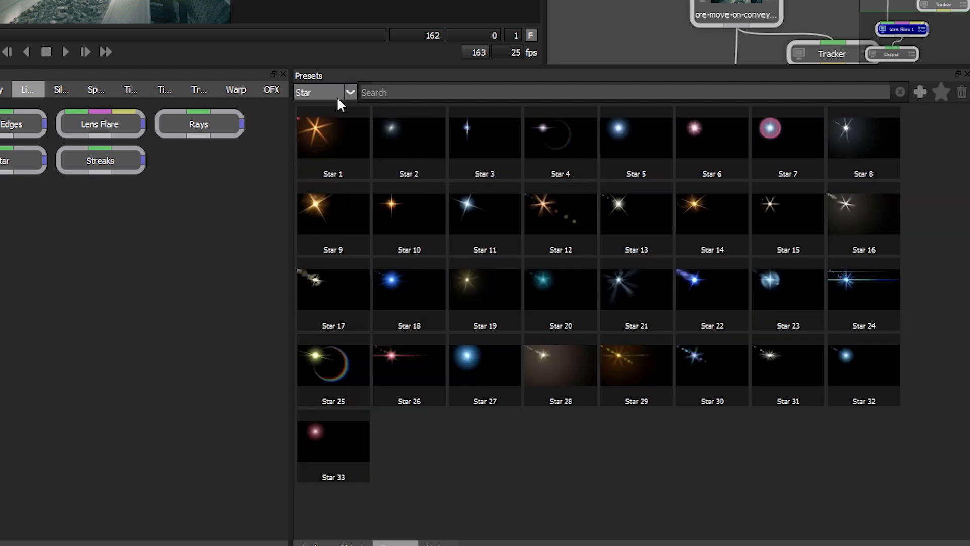
left_click(334, 93)
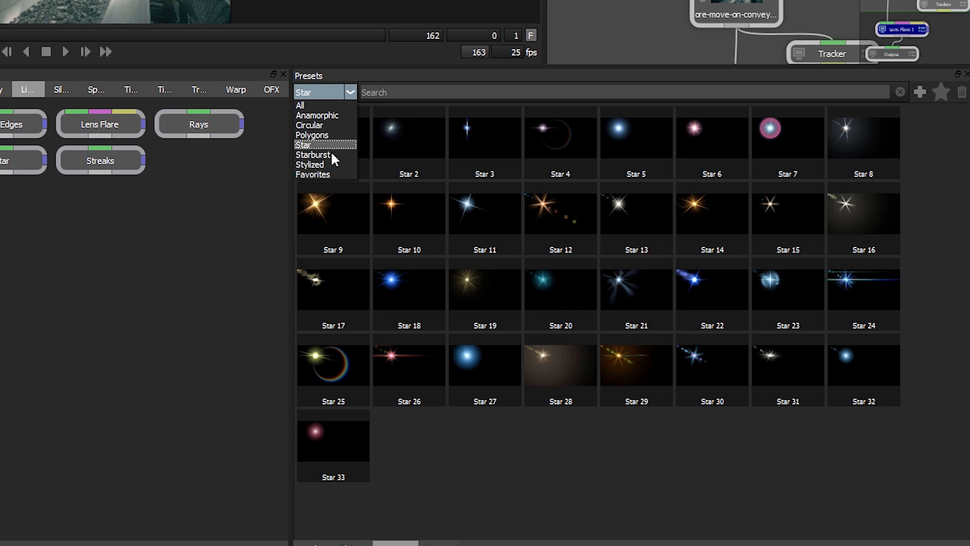
left_click(323, 155)
Apply the Stylized 87 preset from the Stylized category and move the flare onto the bright window, at about 1452, 181
left_click(338, 93)
left_click(328, 165)
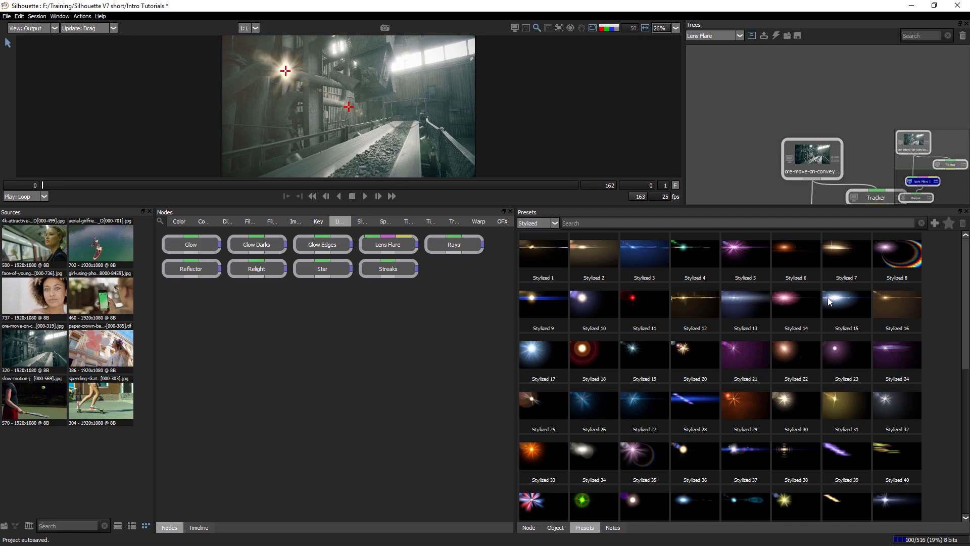
scroll(910, 354, "down", 6)
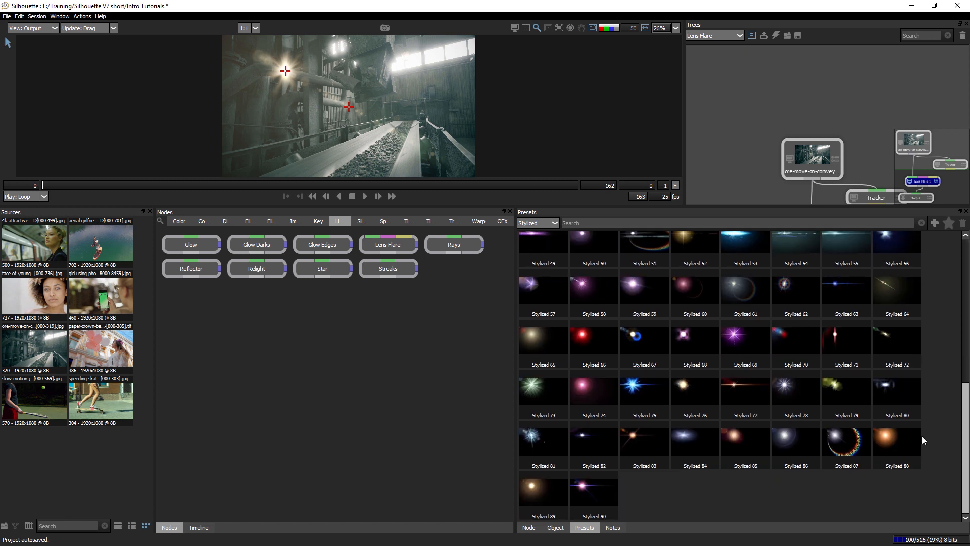
scroll(920, 430, "up", 2)
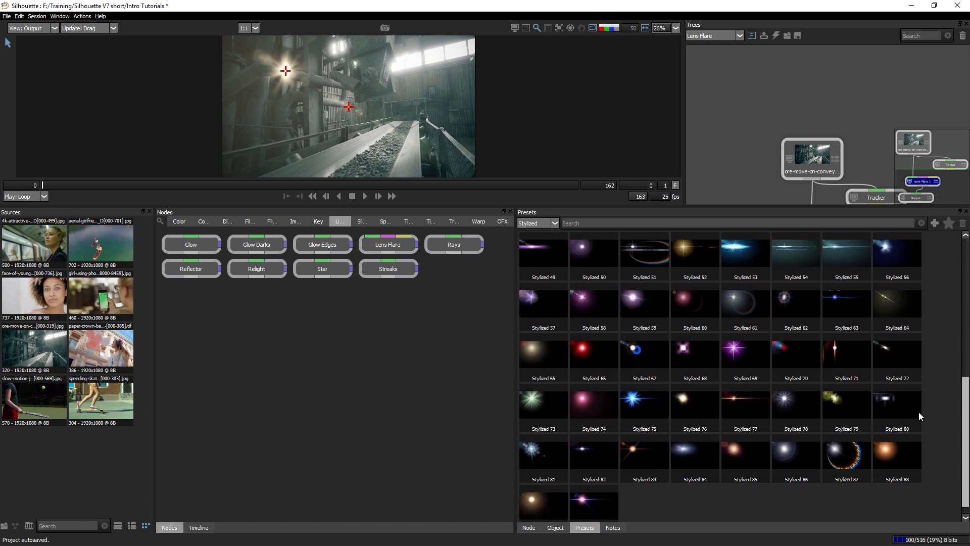
left_click(746, 395)
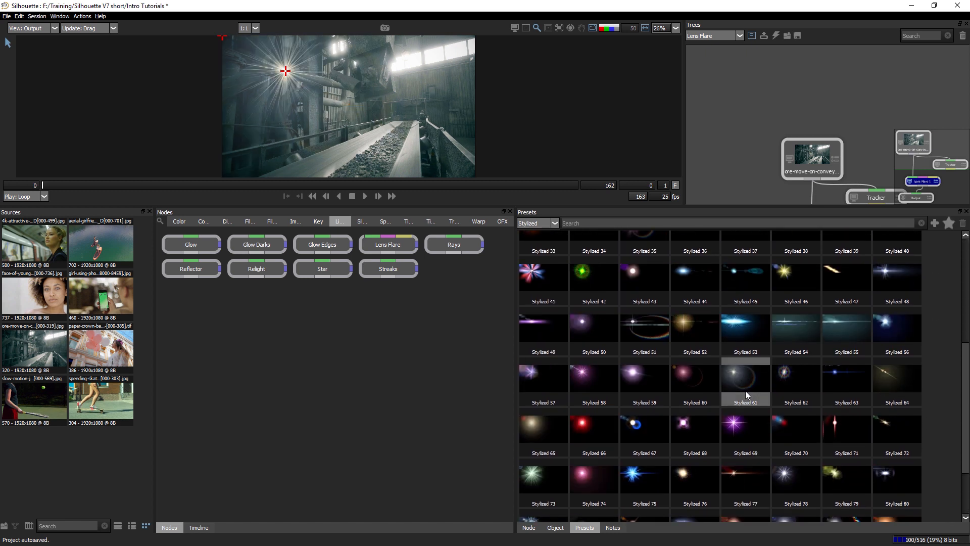
scroll(788, 405, "down", 2)
left_click(844, 447)
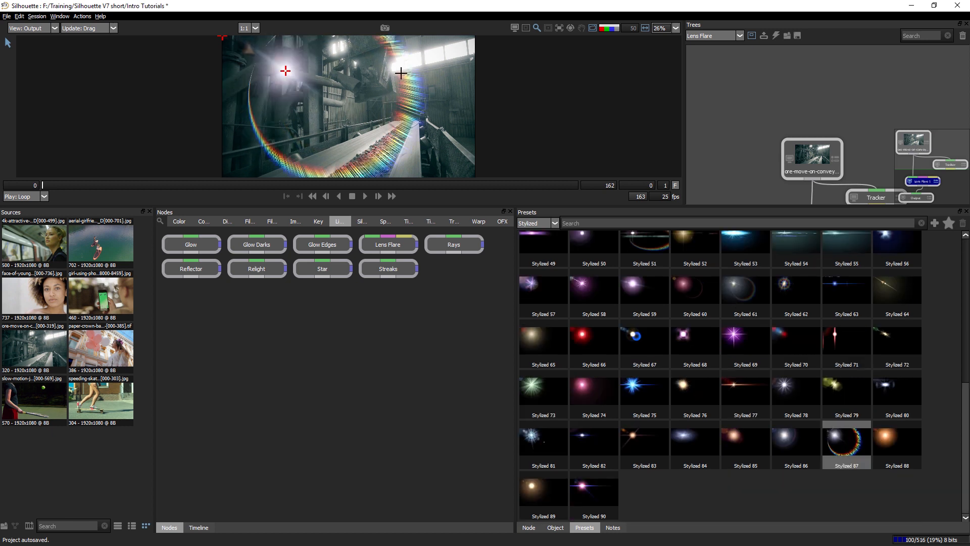
left_click_drag(285, 71, 411, 59)
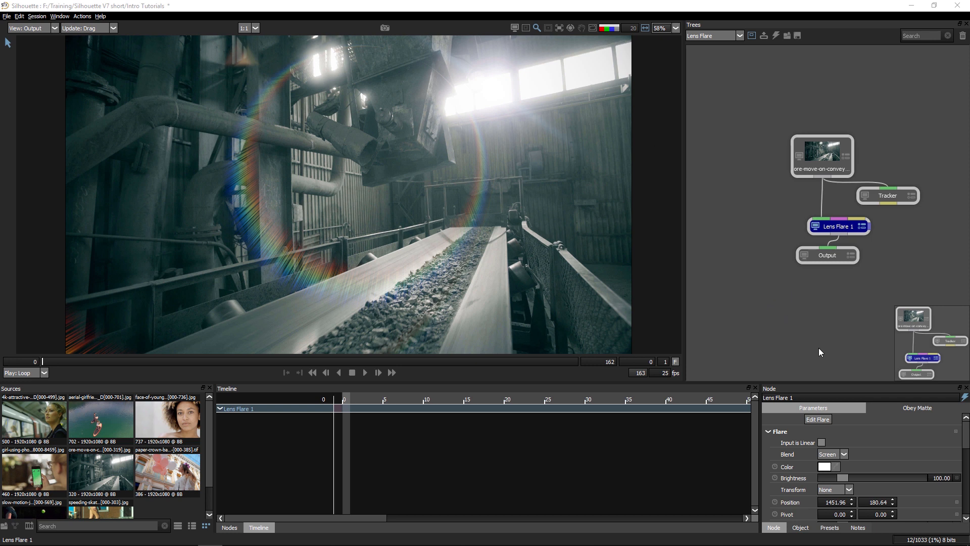
Open the flare for editing, toggle Chroma Ring 1 and Chroma Ring 2, and place the preview flare on the window at 0.25, -0.34
left_click(825, 424)
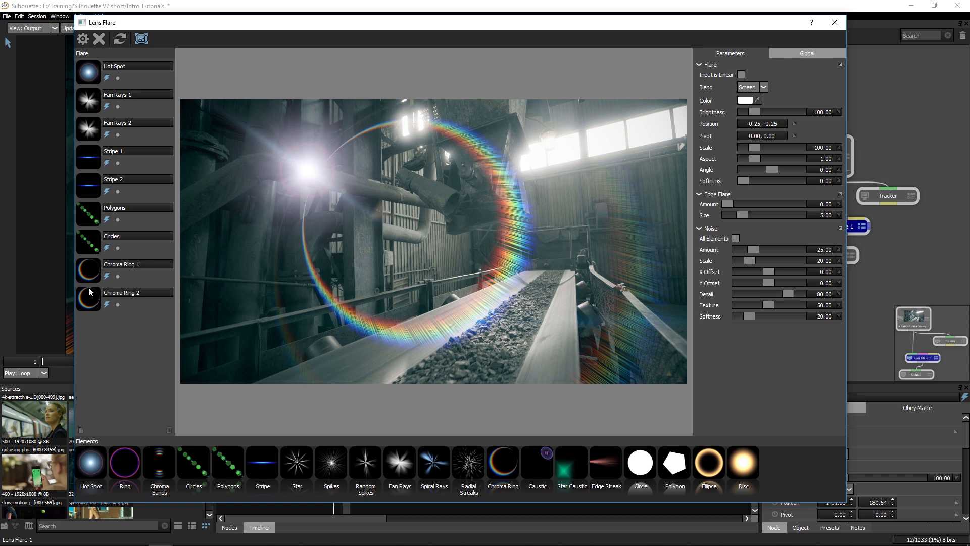
left_click_drag(405, 141, 606, 195)
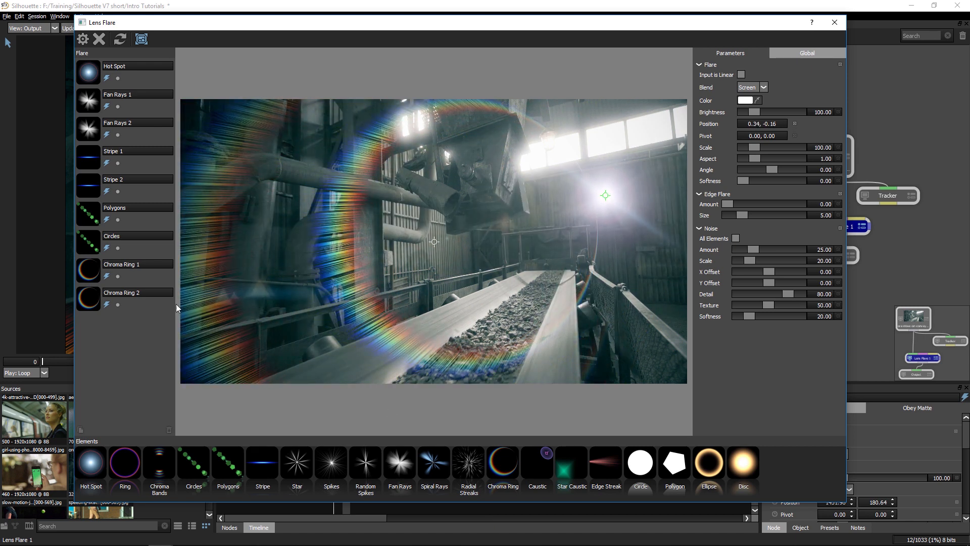
left_click(106, 277)
left_click(106, 304)
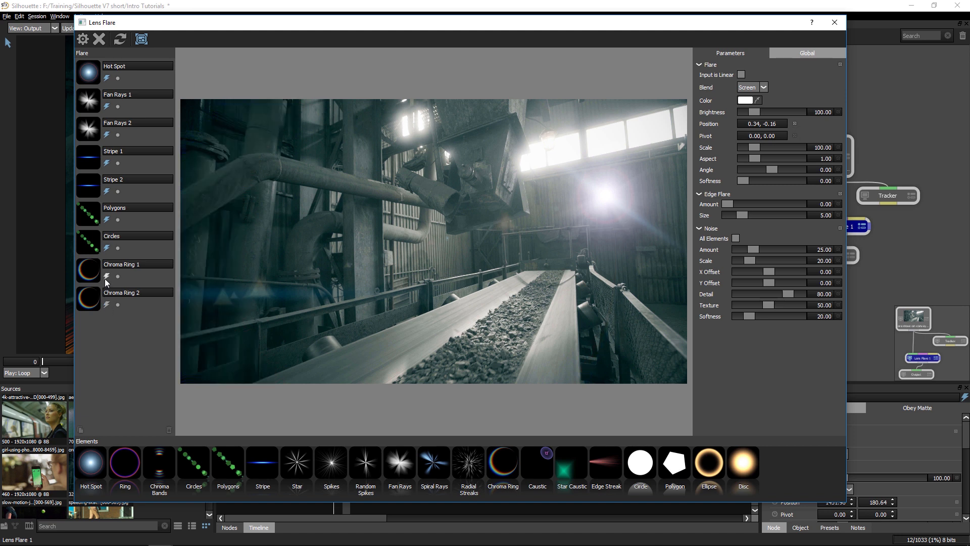
left_click(106, 276)
left_click_drag(594, 200, 553, 147)
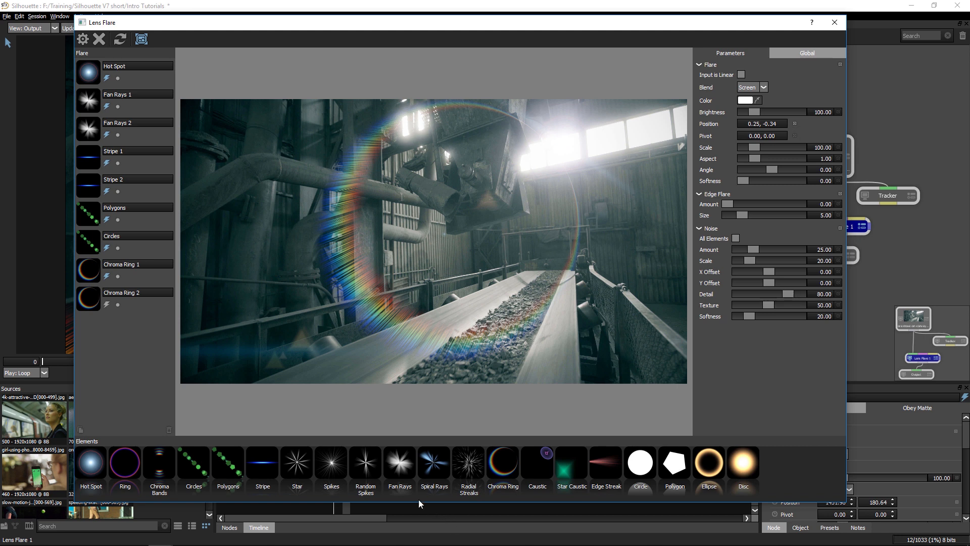
Add a Chroma Bands element with scale 29.29, chroma 22.05 and angle 42.52, and save the edited flare to the node
mouse_move(149, 459)
left_mouse_down()
mouse_move(157, 359)
mouse_move(108, 342)
mouse_move(89, 139)
mouse_move(96, 330)
mouse_move(96, 131)
mouse_move(125, 388)
mouse_move(118, 218)
mouse_move(93, 324)
mouse_move(152, 475)
left_mouse_up()
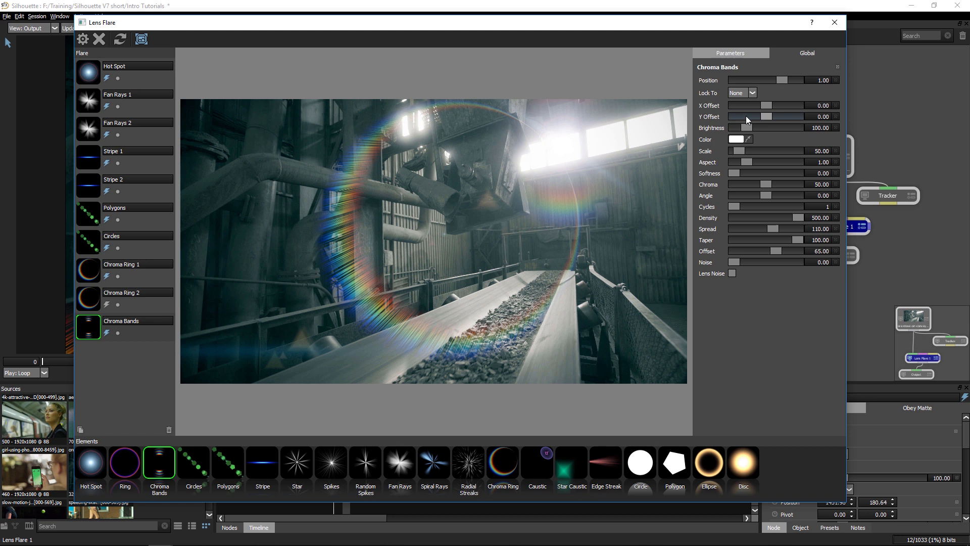
left_click_drag(738, 151, 746, 183)
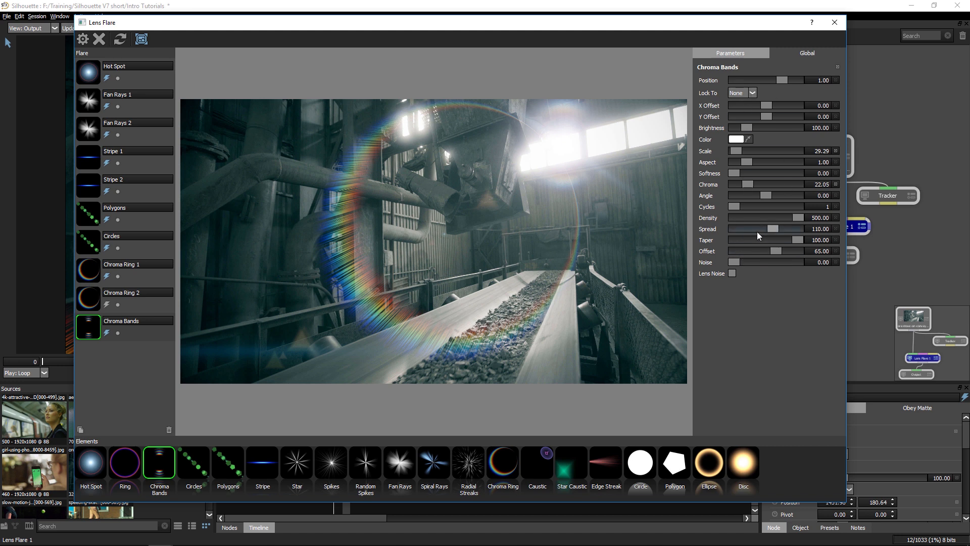
mouse_move(766, 195)
left_mouse_down()
mouse_move(772, 198)
mouse_move(763, 199)
left_mouse_up()
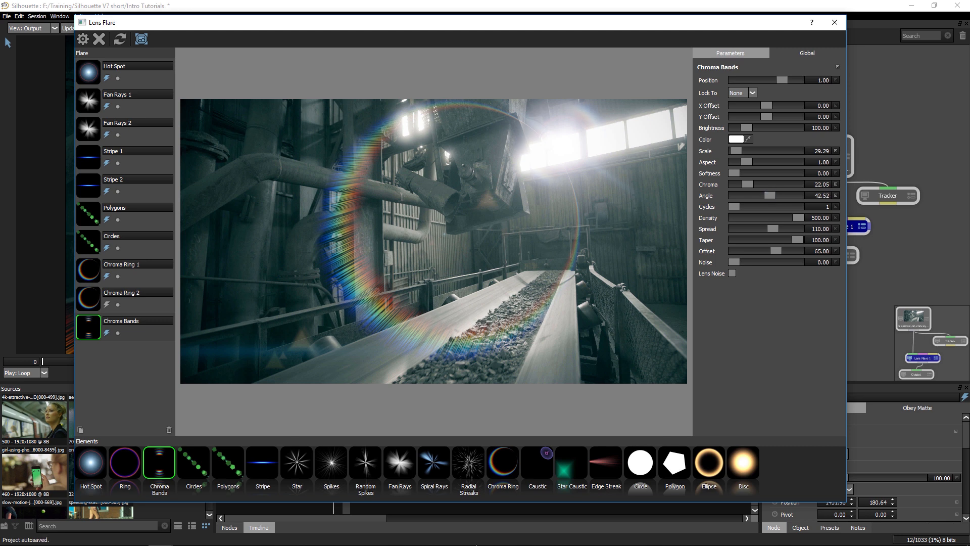
left_click(83, 43)
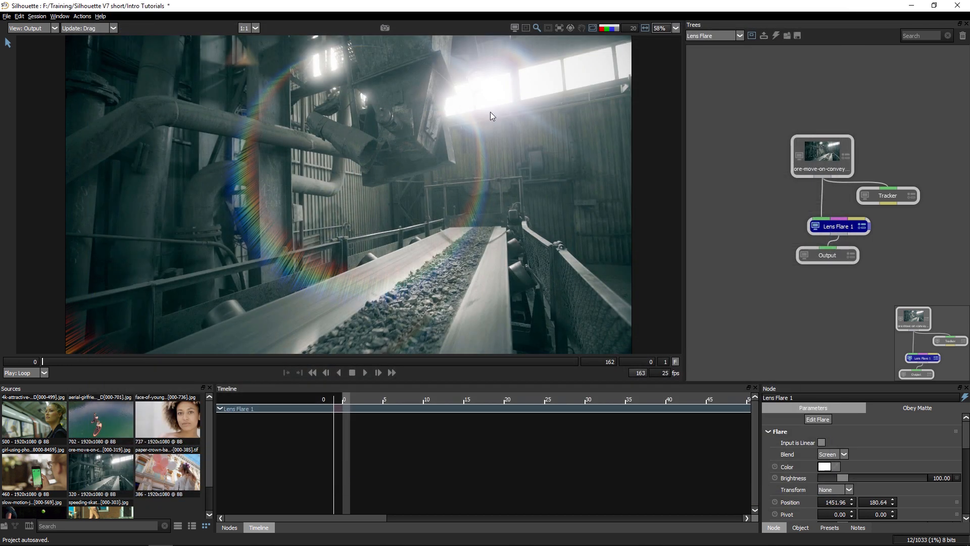
Shift the flare to position 1470.86, 195.43 on the window and play the clip to check how it sits
mouse_move(497, 94)
left_mouse_down()
mouse_move(455, 102)
mouse_move(489, 157)
mouse_move(435, 96)
mouse_move(506, 105)
mouse_move(498, 97)
left_mouse_up()
key("space")
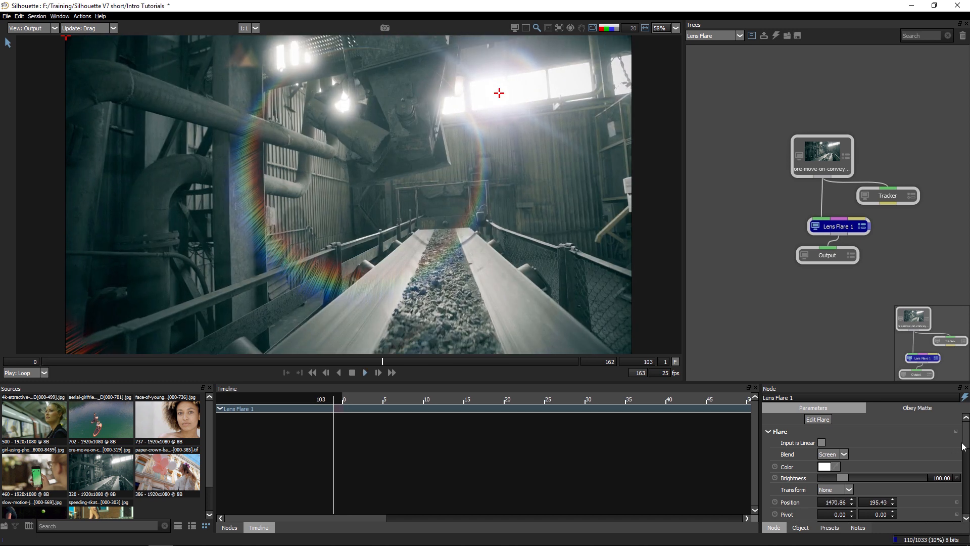
scroll(956, 458, "down", 4)
left_click_drag(954, 457, 952, 457)
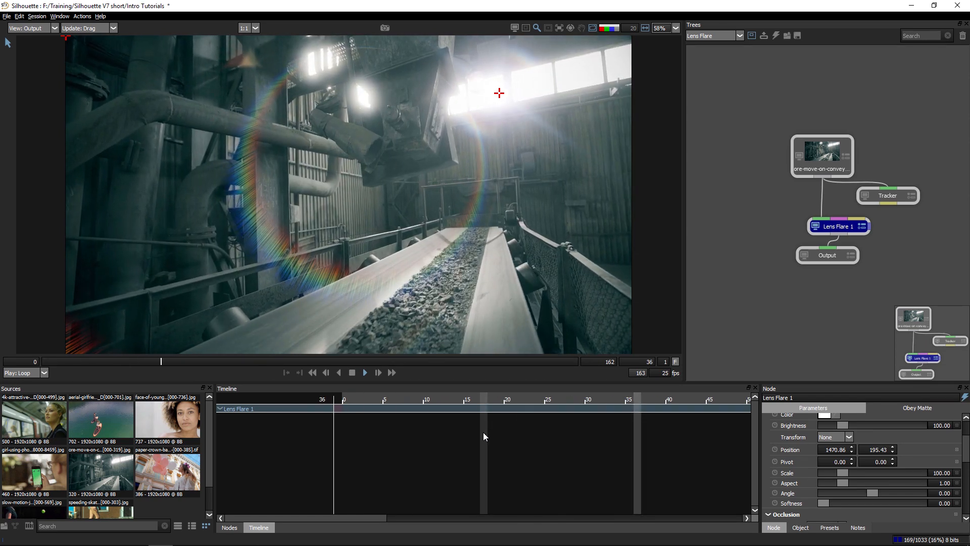
left_click(352, 372)
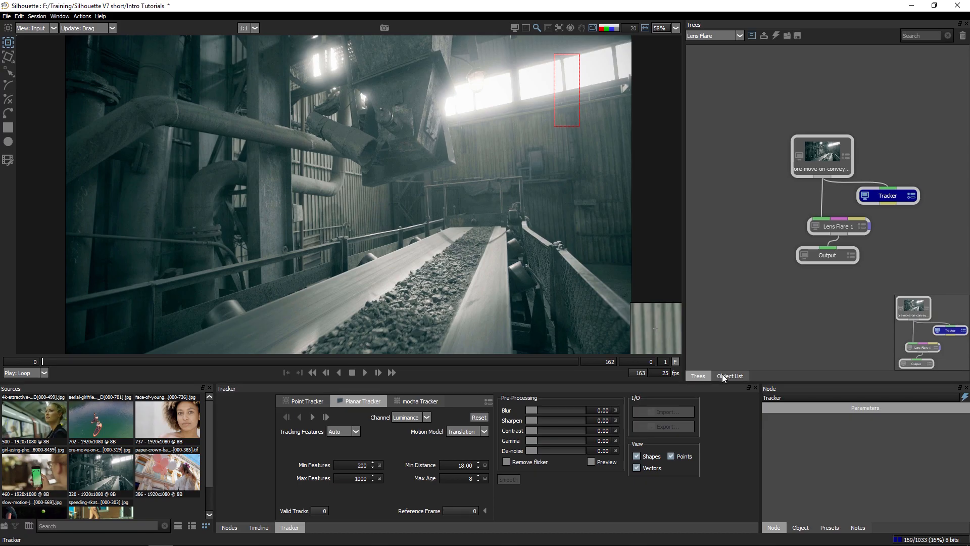
Examine the Windows track layer of the Tracker node by scrubbing through the clip to its last frame and back
left_click(606, 428)
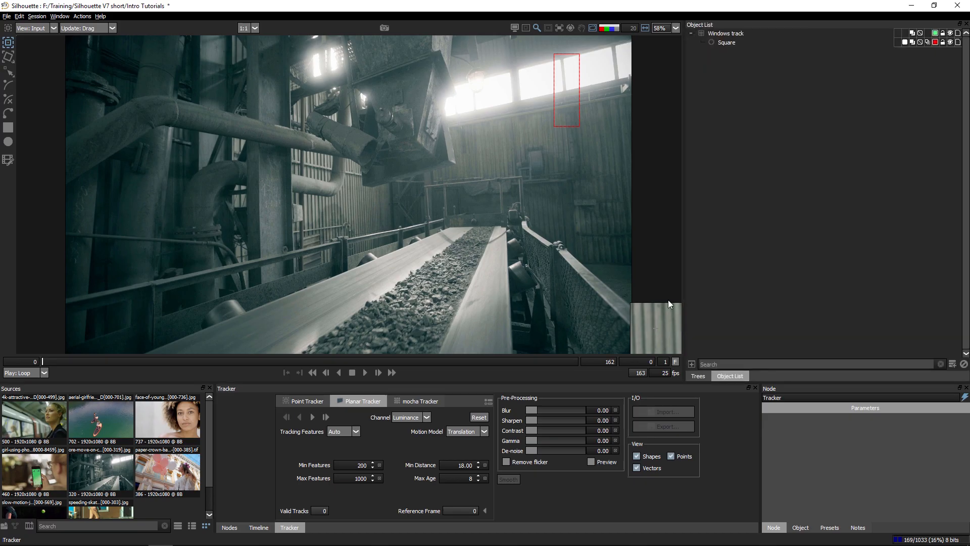
left_click(726, 33)
left_click_drag(44, 362, 590, 356)
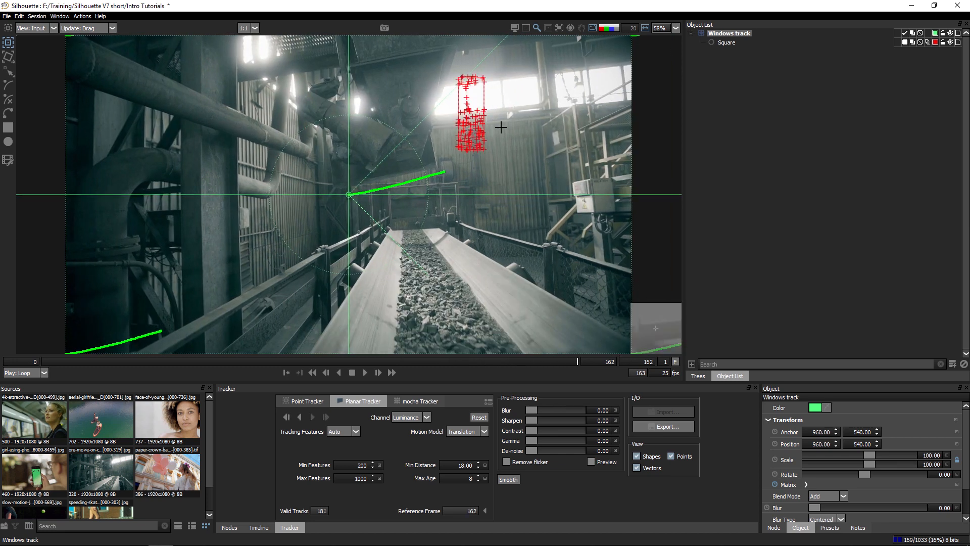
left_click_drag(561, 362, 28, 376)
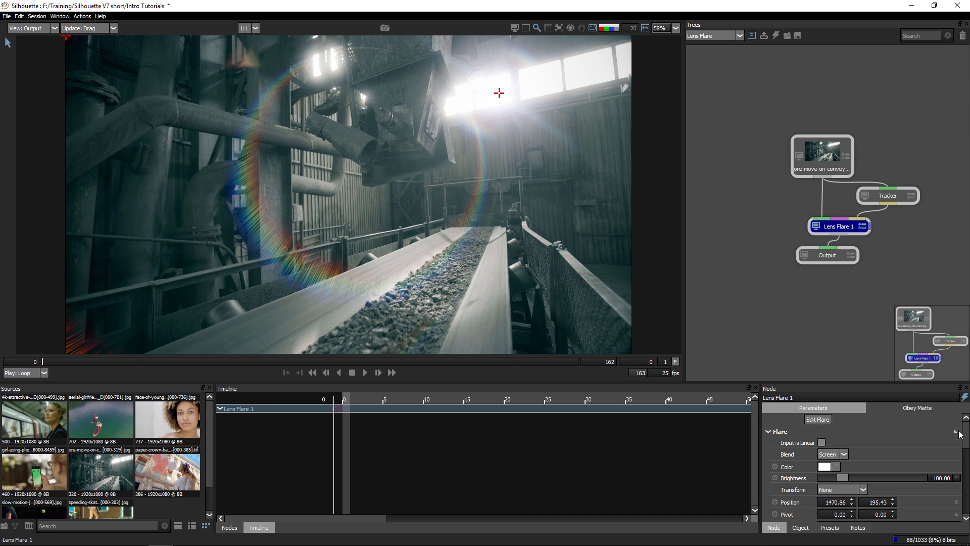
Set the lens flare's transform to Windows track and move the flare back over the bright window, at about 1135, 267
left_click(839, 490)
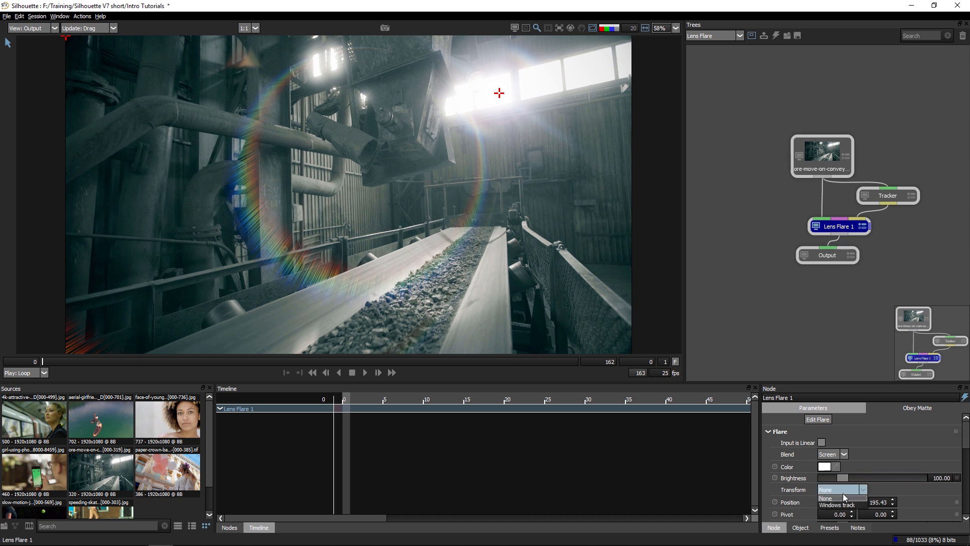
left_click(861, 502)
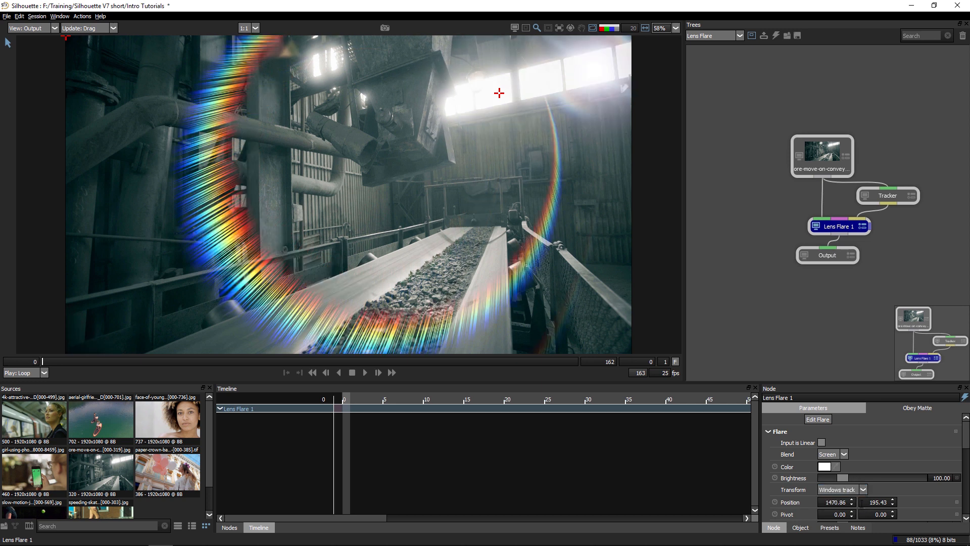
left_click_drag(488, 99, 400, 114)
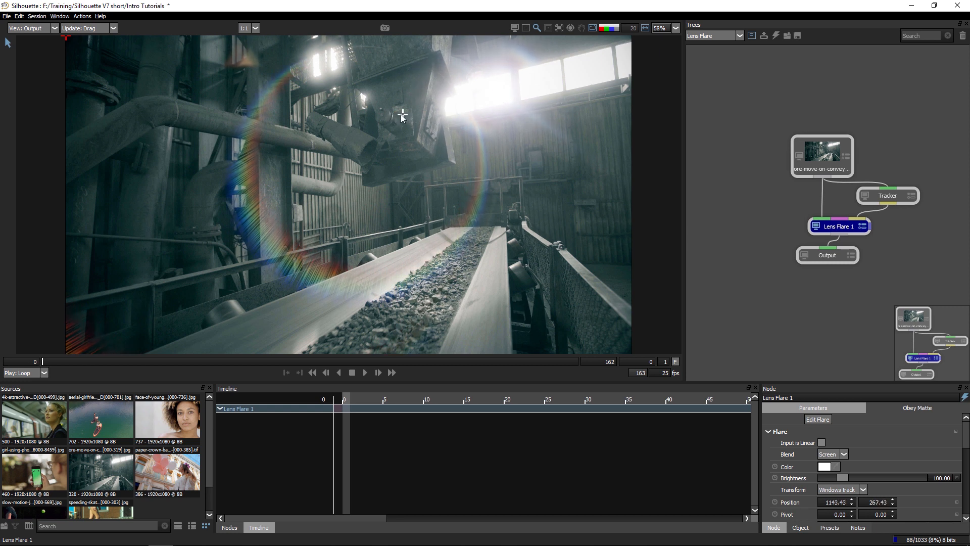
Play the clip and scrub to frame 155 to check the tracked flare's motion
left_click(361, 377)
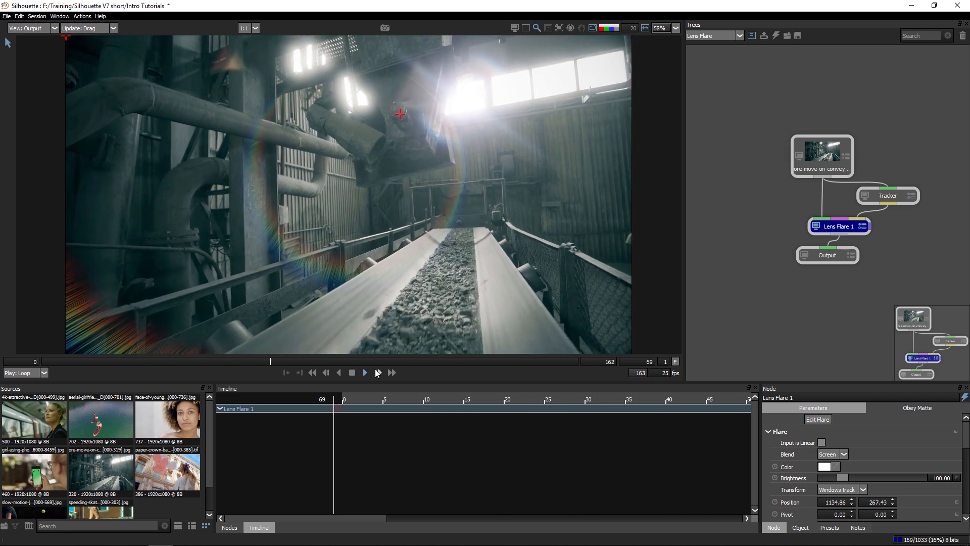
left_click(353, 372)
left_click_drag(330, 362, 554, 362)
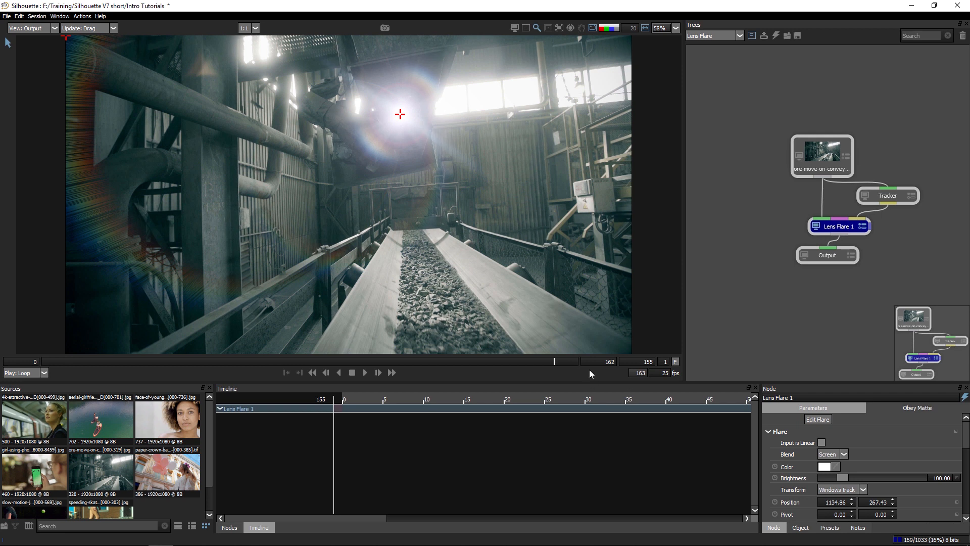
At frame 120, connect the conveyor clip to the Occlusion Source input of Lens Flare 1 and set the occlusion channel to Luminance
left_click_drag(554, 363, 521, 364)
left_click_drag(183, 374, 39, 378)
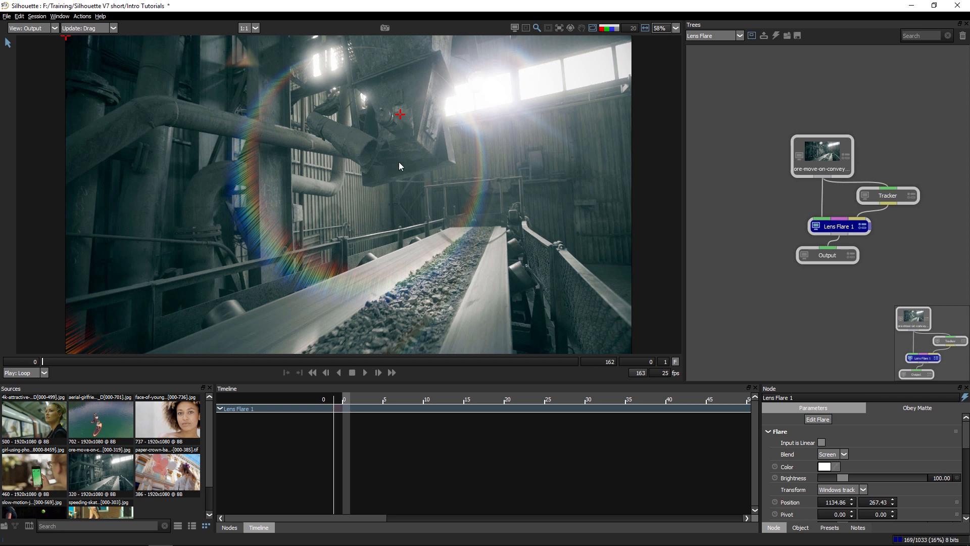
left_click_drag(60, 358, 439, 362)
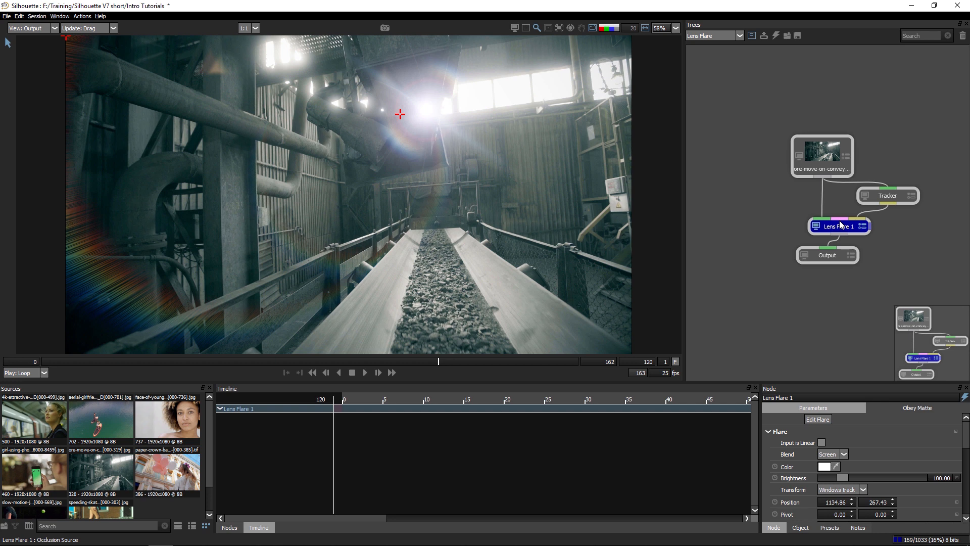
left_click_drag(966, 419, 964, 478)
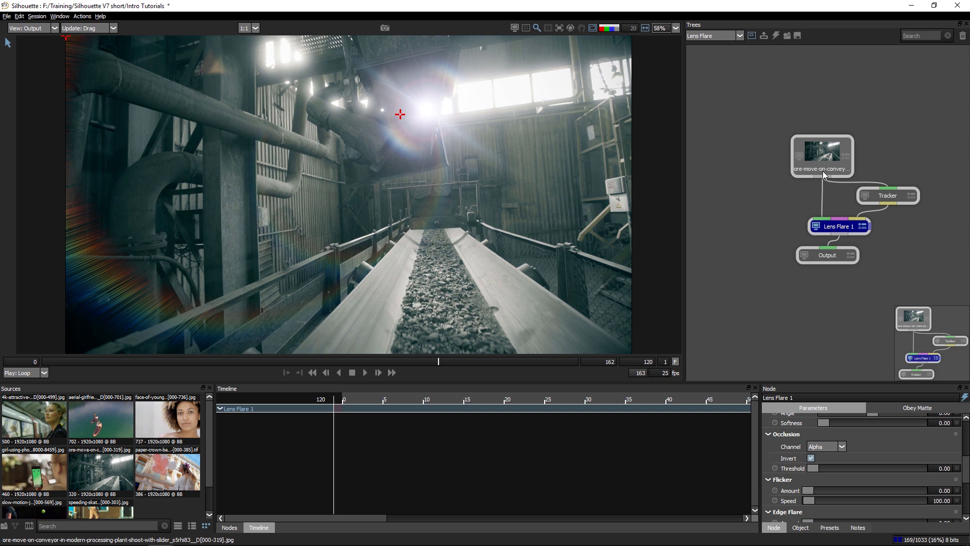
left_click_drag(818, 176, 842, 223)
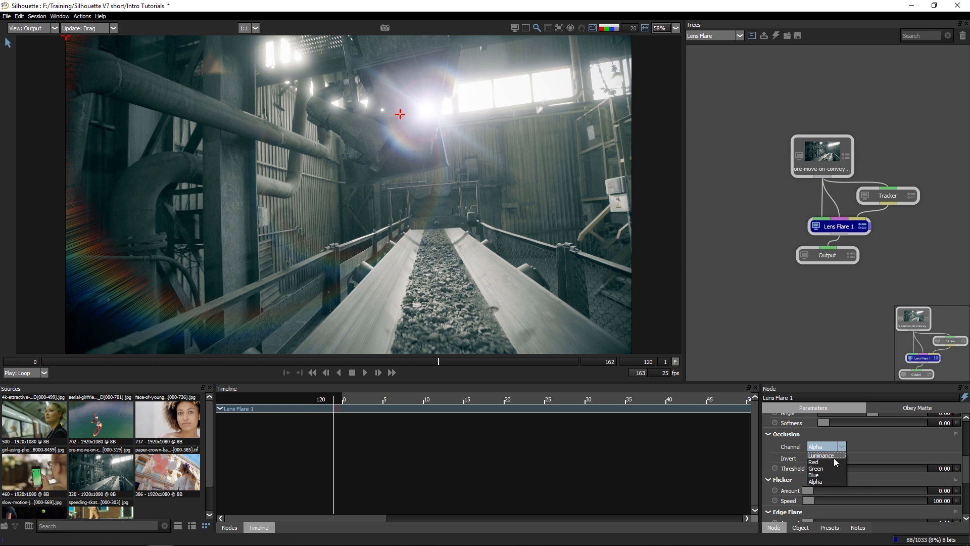
left_click(835, 455)
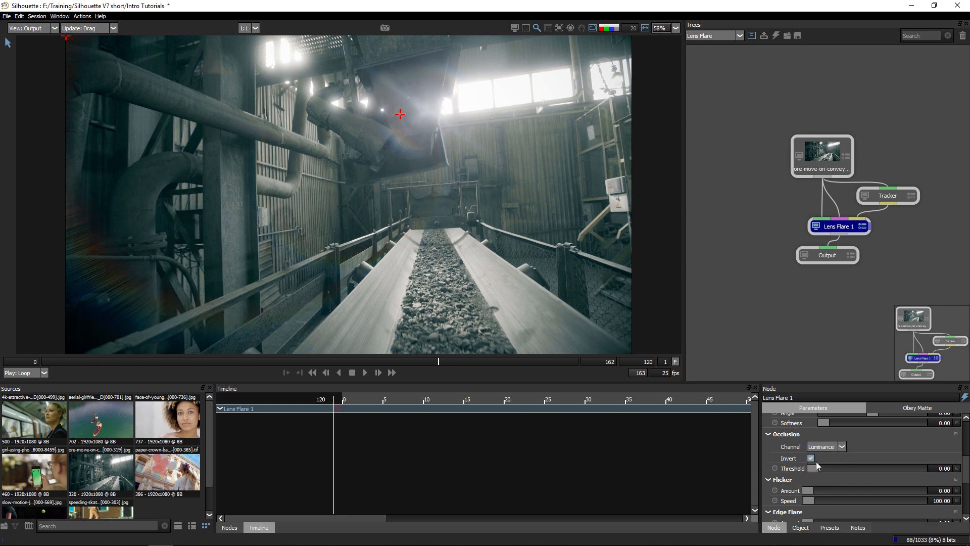
Using the Occlusion view, set the occlusion threshold to 66.51 and turn off Invert, and return the view to Output
left_click(41, 50)
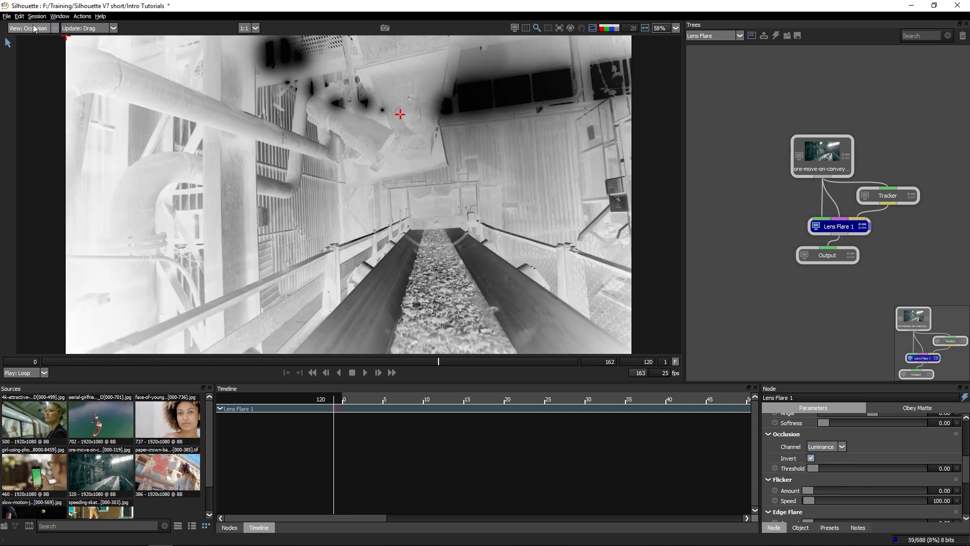
left_click_drag(817, 471, 885, 465)
left_click(811, 458)
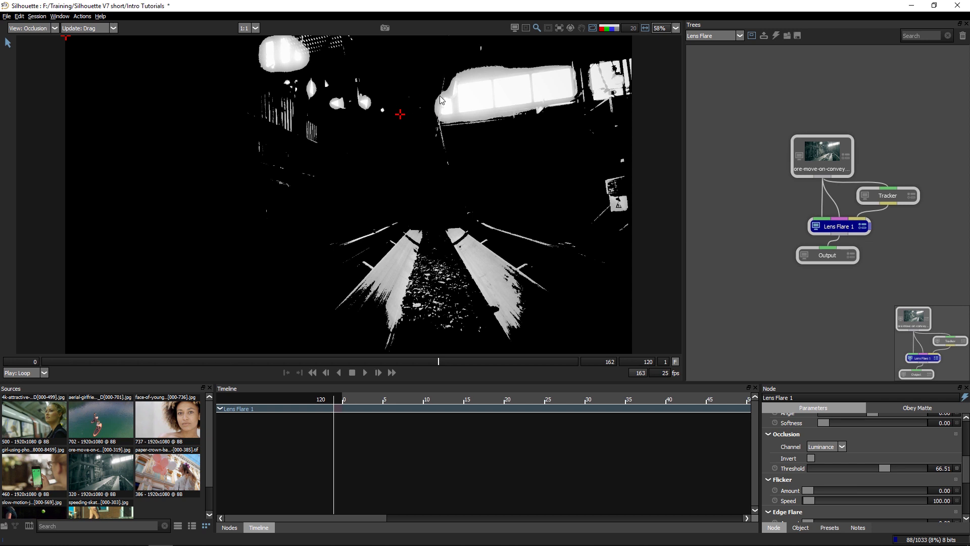
left_click(43, 28)
left_click(44, 39)
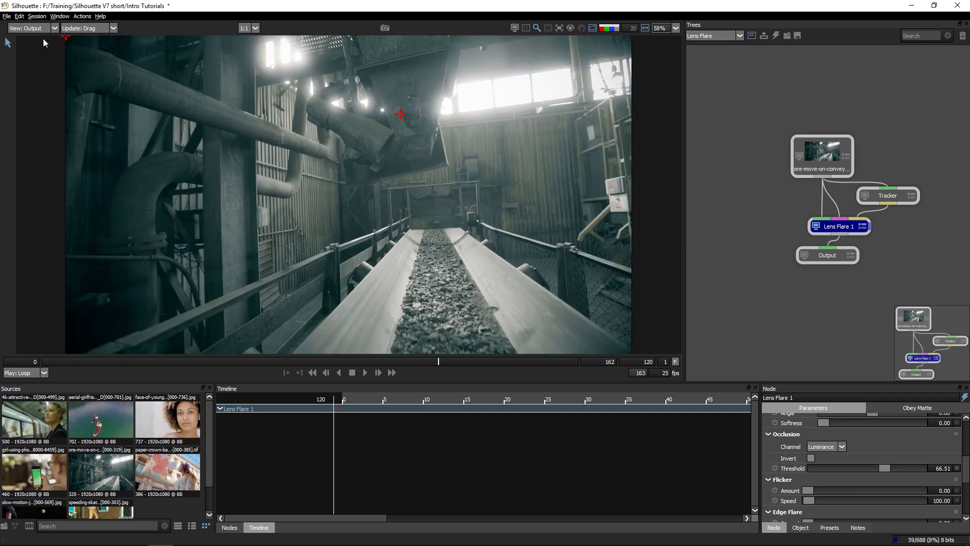
Raise the occlusion threshold to 81.40 while checking the flare around frame 110, and play the clip from its first frame
mouse_move(438, 361)
left_mouse_down()
mouse_move(333, 360)
mouse_move(447, 362)
mouse_move(282, 357)
mouse_move(420, 359)
mouse_move(372, 359)
mouse_move(418, 356)
mouse_move(406, 359)
left_mouse_up()
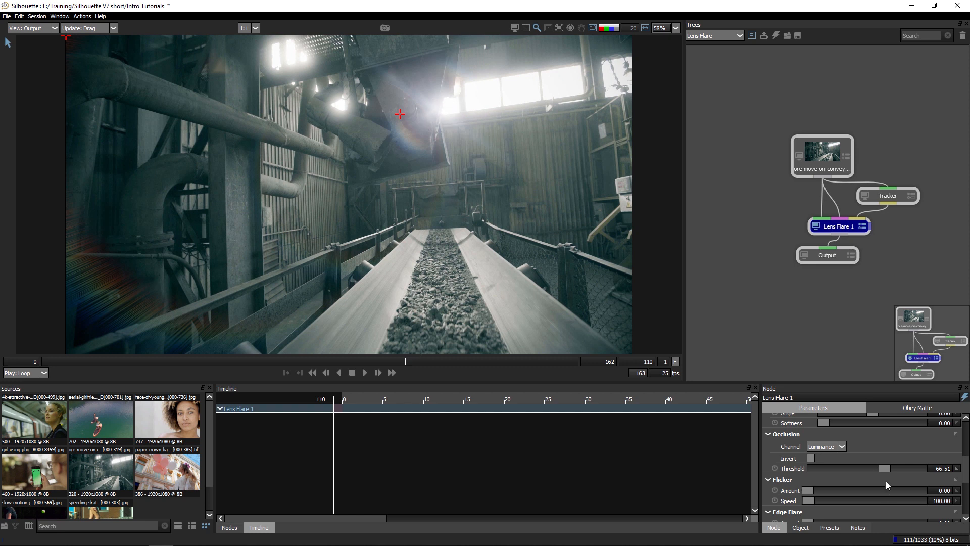
left_click_drag(888, 472, 892, 472)
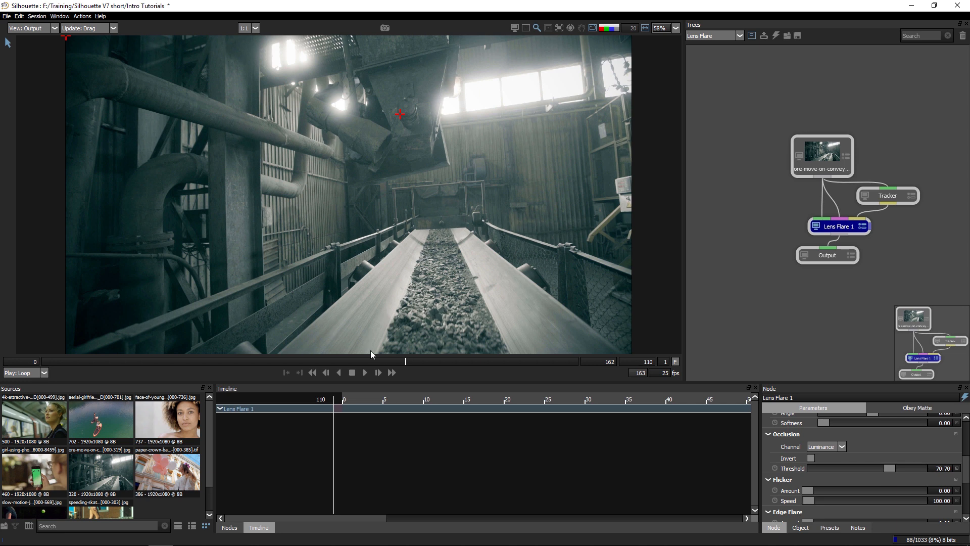
mouse_move(403, 361)
left_mouse_down()
mouse_move(388, 361)
mouse_move(400, 360)
left_mouse_up()
left_click_drag(891, 471, 902, 469)
left_click_drag(402, 362, 30, 367)
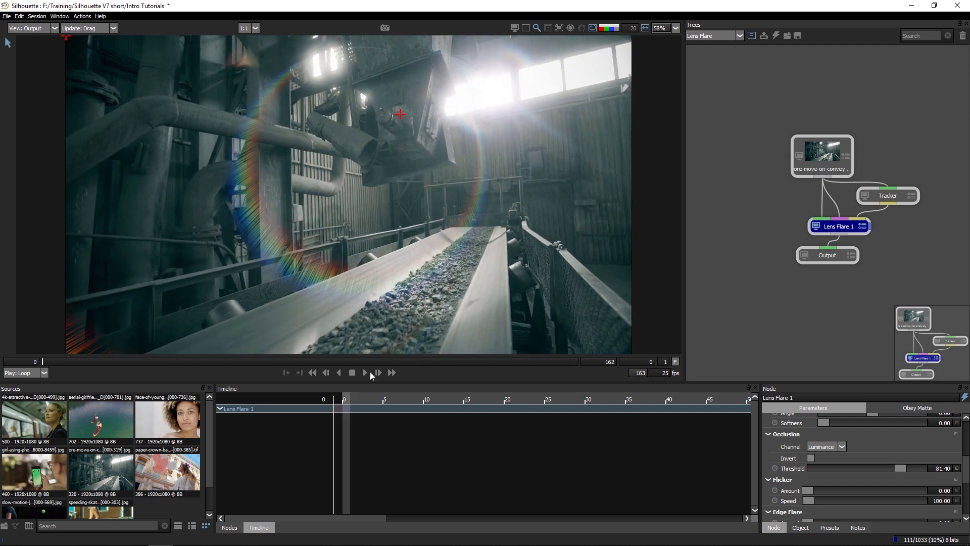
left_click(366, 373)
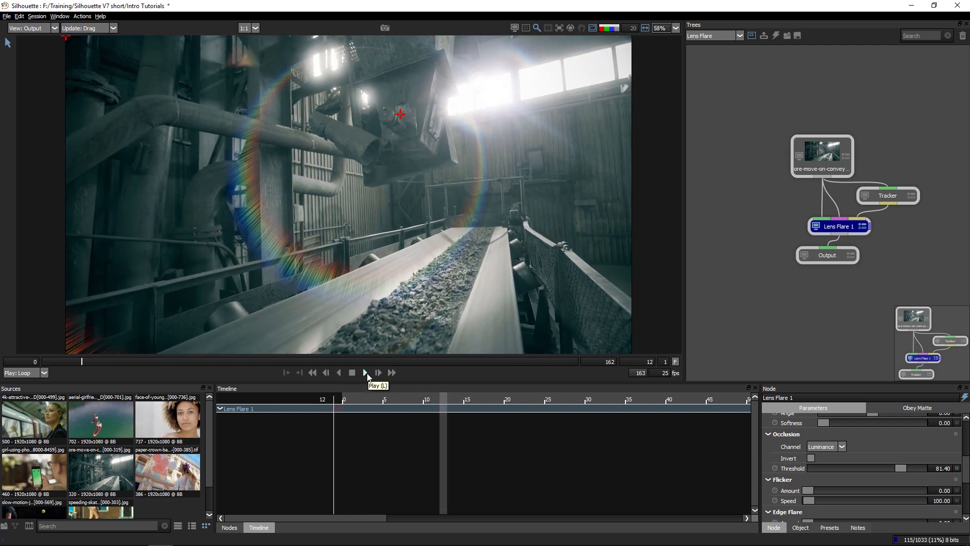